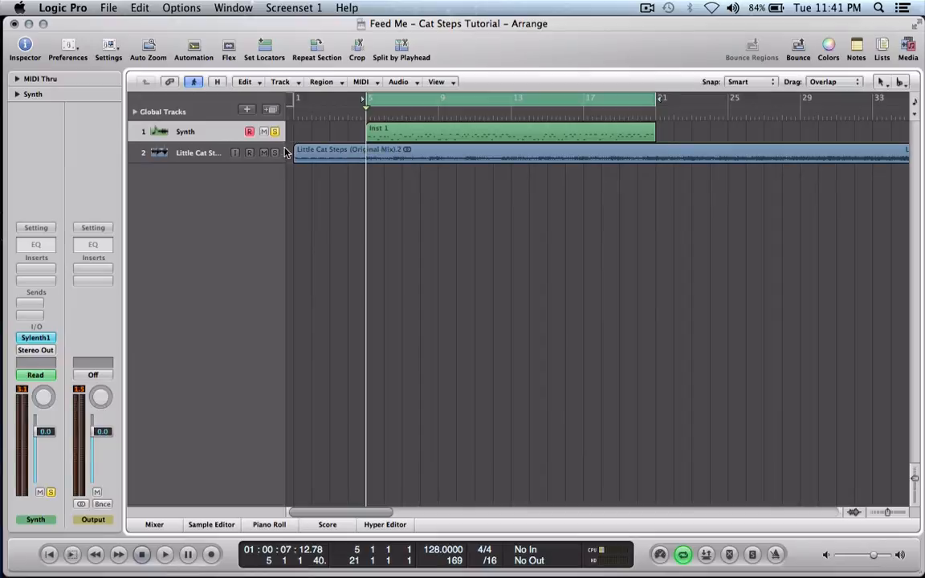
Play the soloed Inst 1 region and display its notes together with the Synth track's filter cutoff automation.
left_click(385, 139)
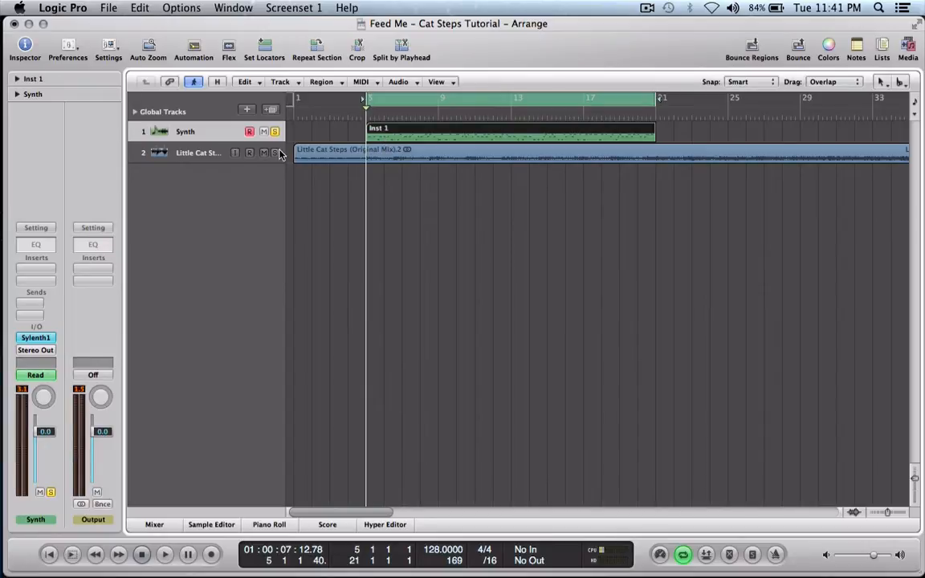
key("space")
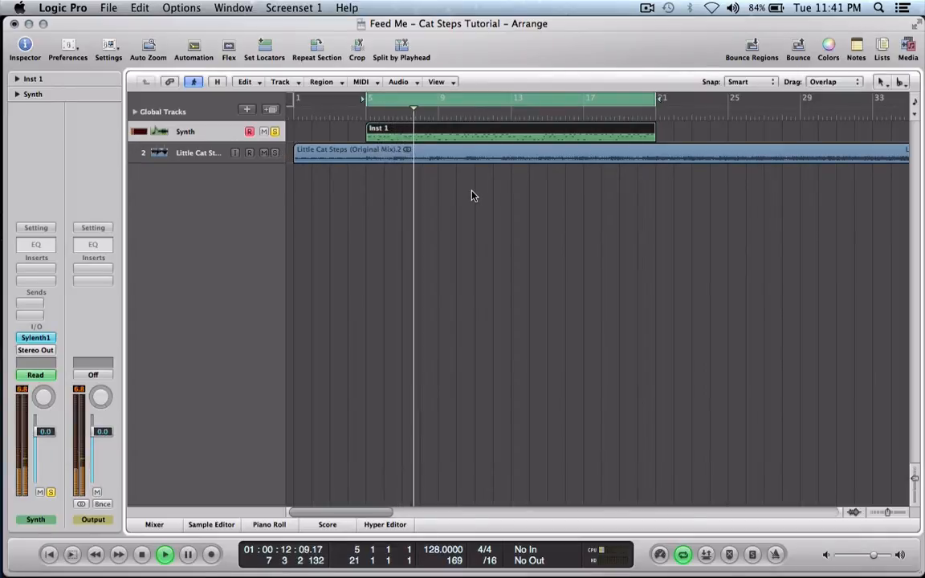
key("p")
key("a")
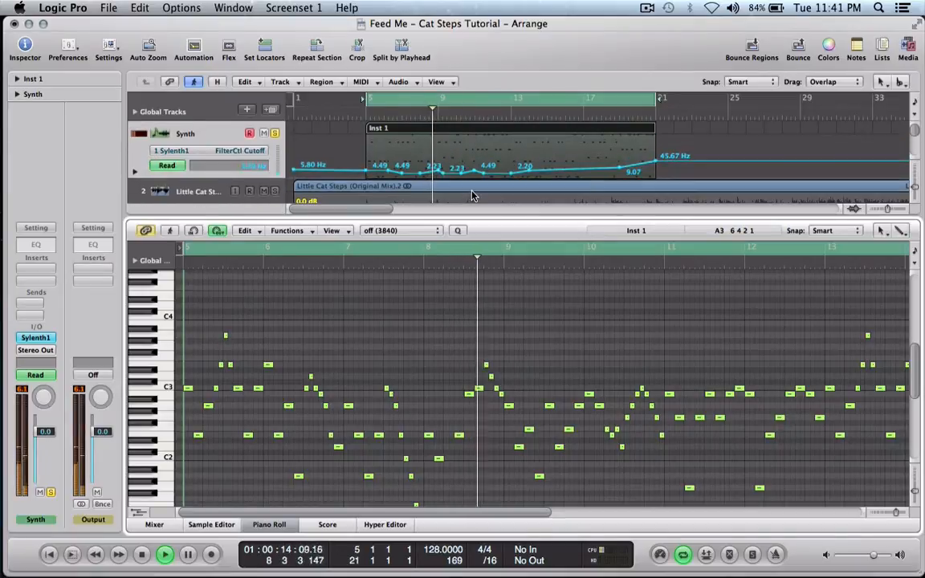
scroll(407, 362, "down", 3)
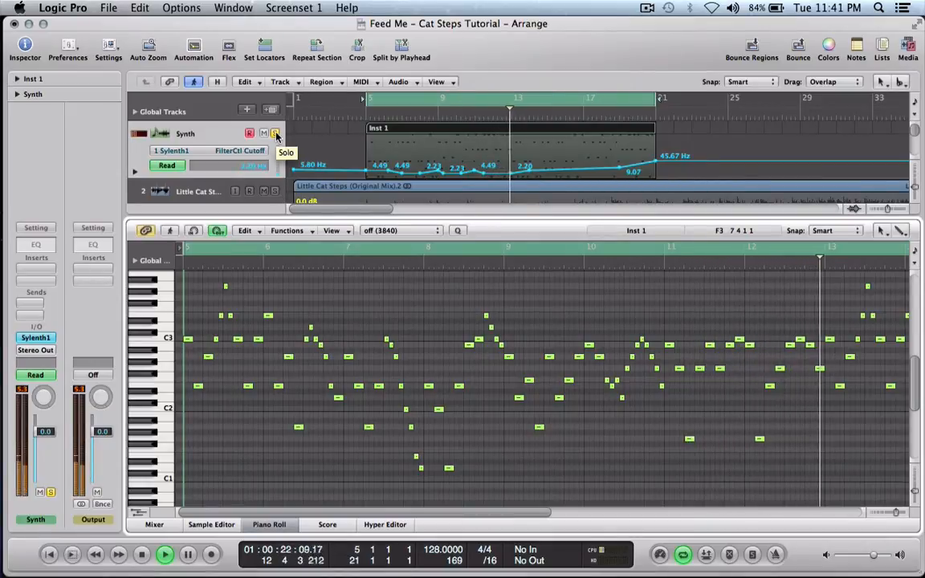
Turn off the Synth track's solo to hear it with the Little Cat Steps audio, stop playback and review the notes.
left_click(275, 133)
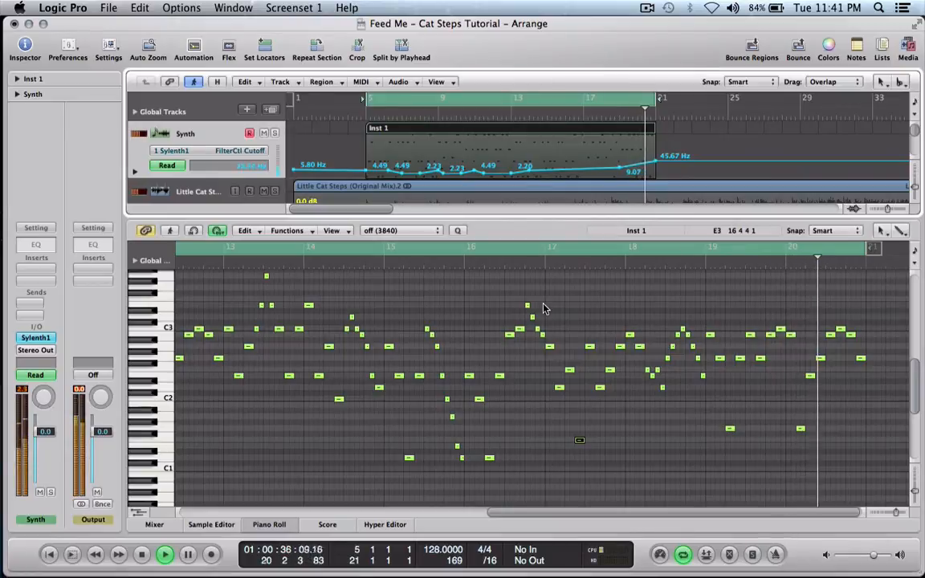
key("space")
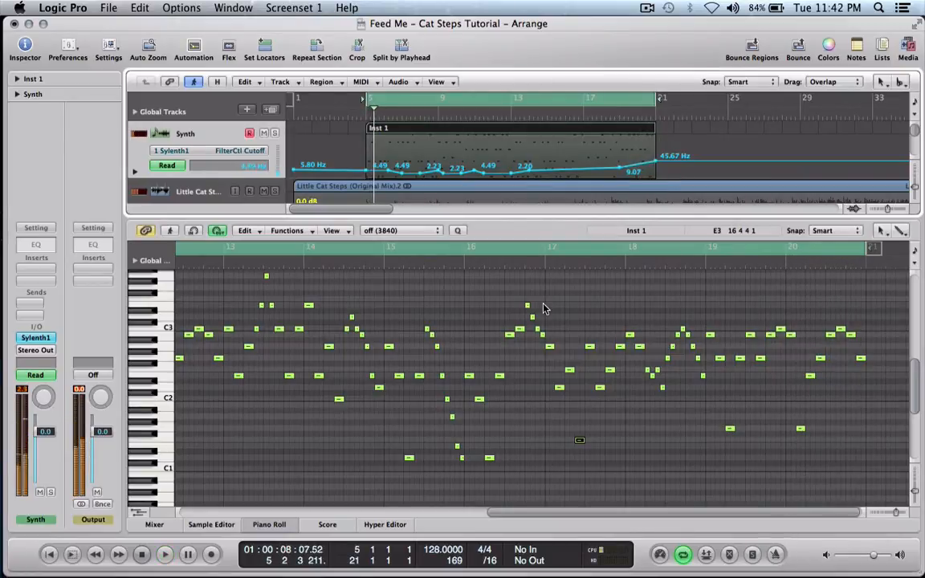
scroll(473, 387, "left", 10)
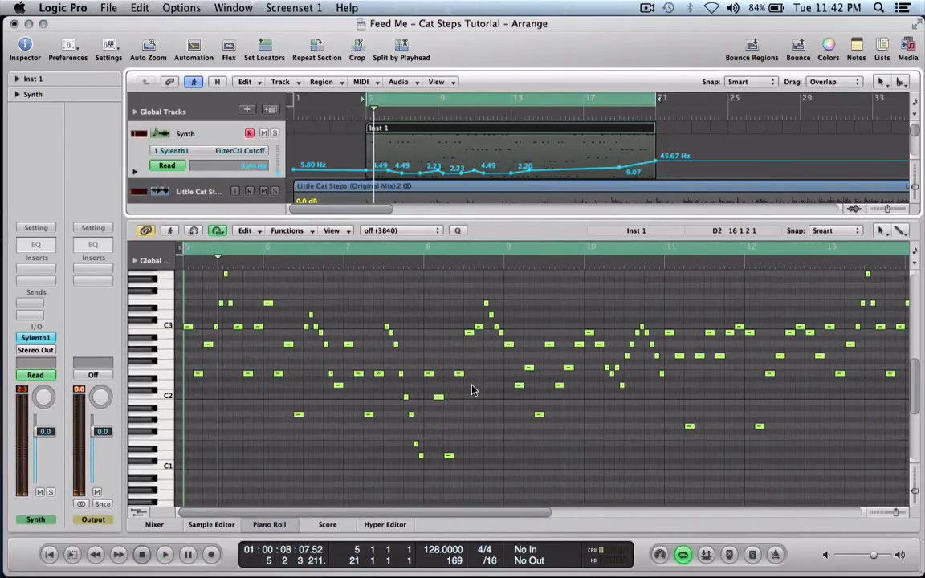
scroll(473, 388, "up", 4)
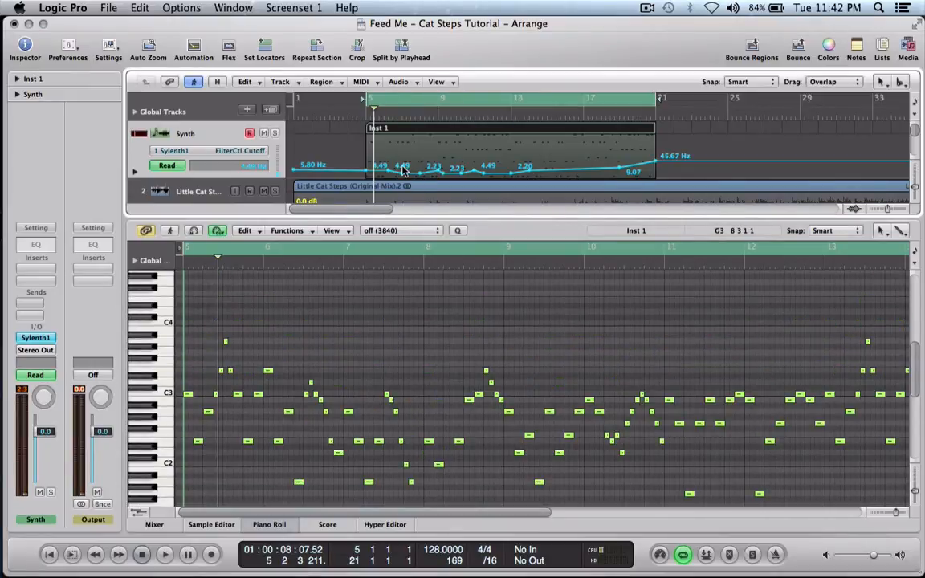
Close the note editor, check the automation curves on both tracks and hide them again.
key("a")
key("p")
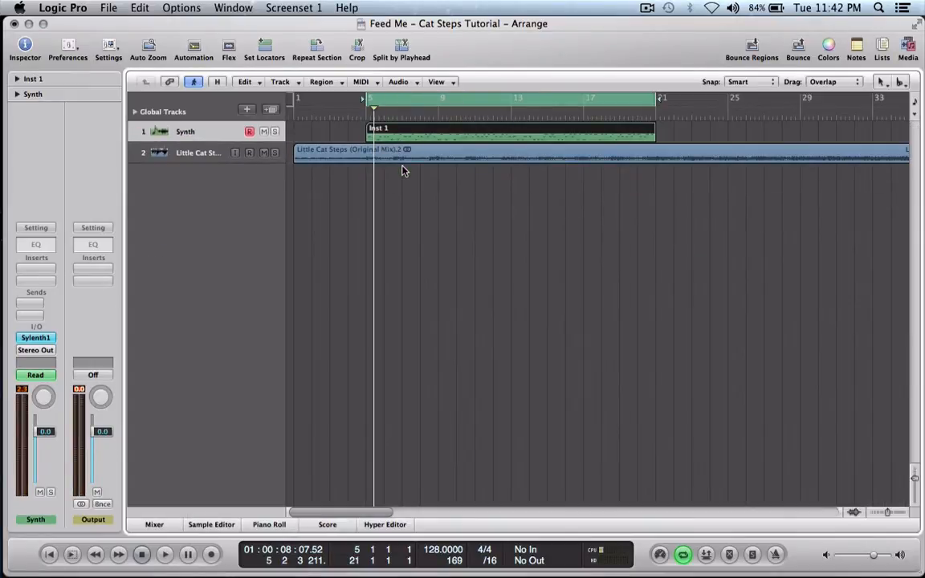
key("a")
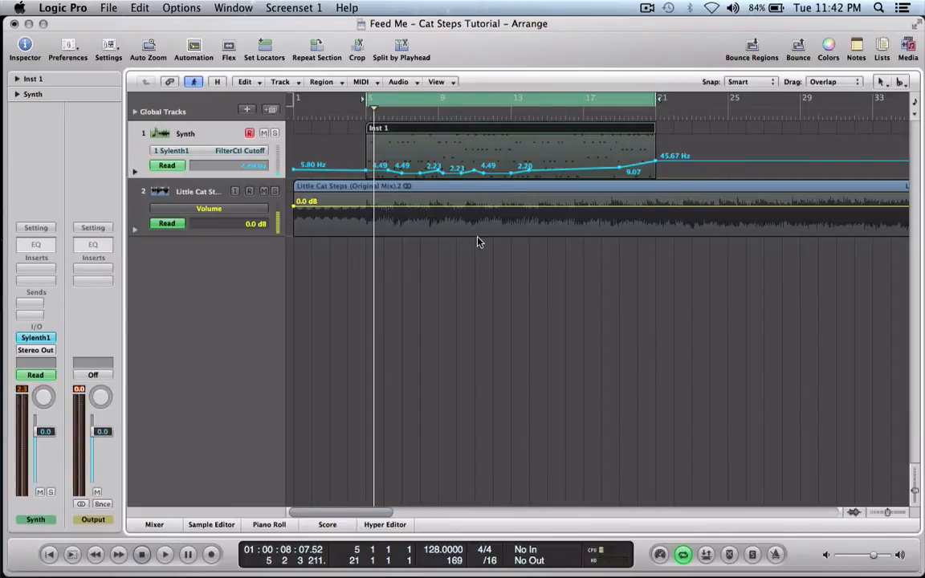
key("a")
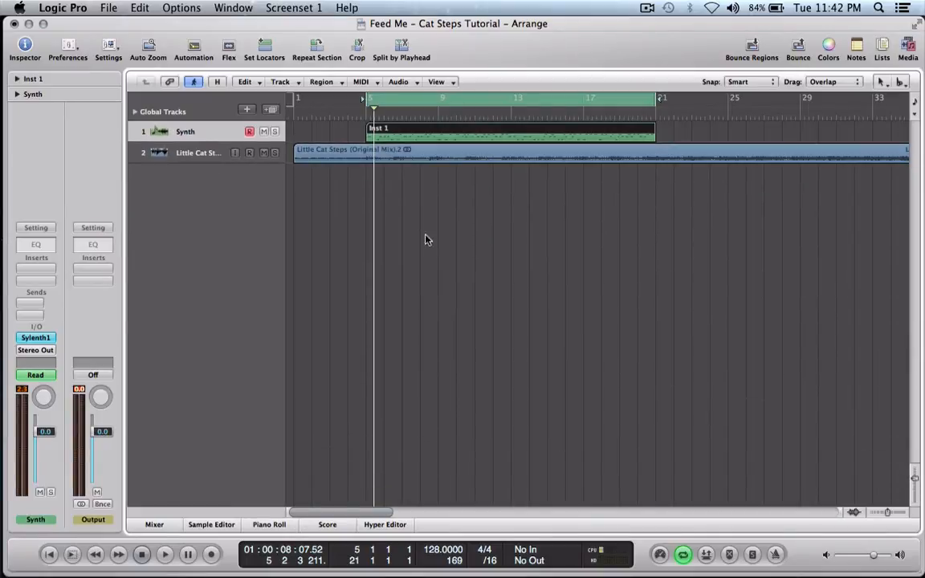
Open the Synth track's Sylenth1 instrument and compare its Part A and Part B oscillator settings.
left_click(25, 341)
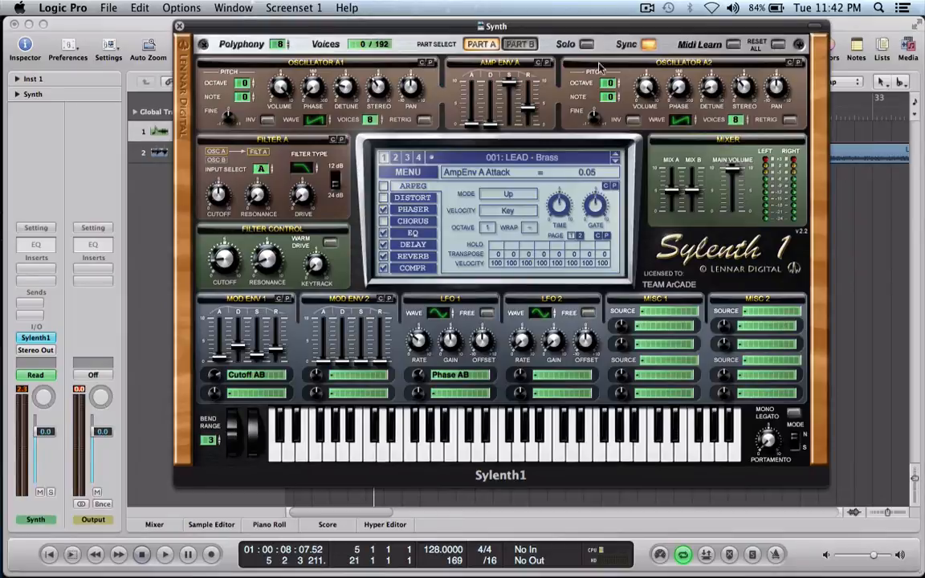
left_click(521, 45)
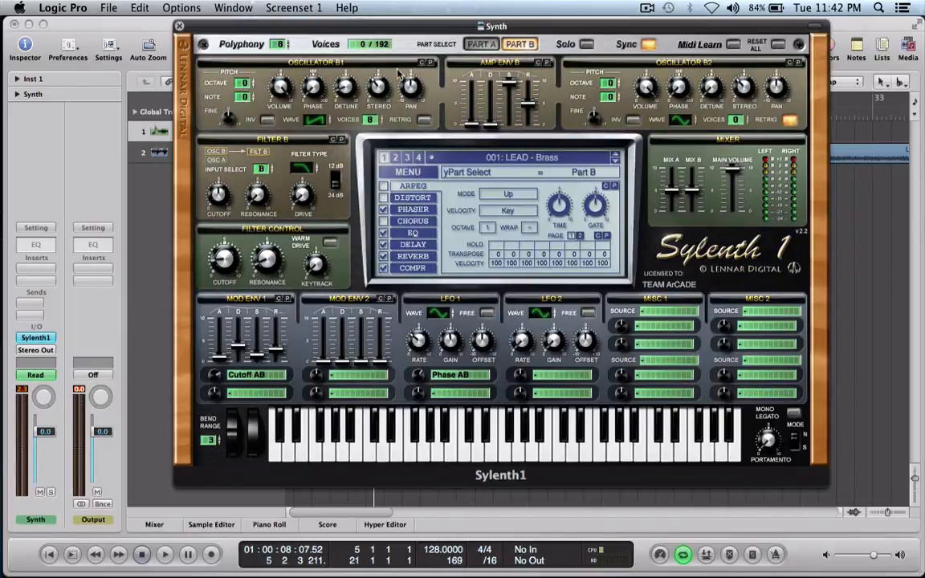
left_click(480, 45)
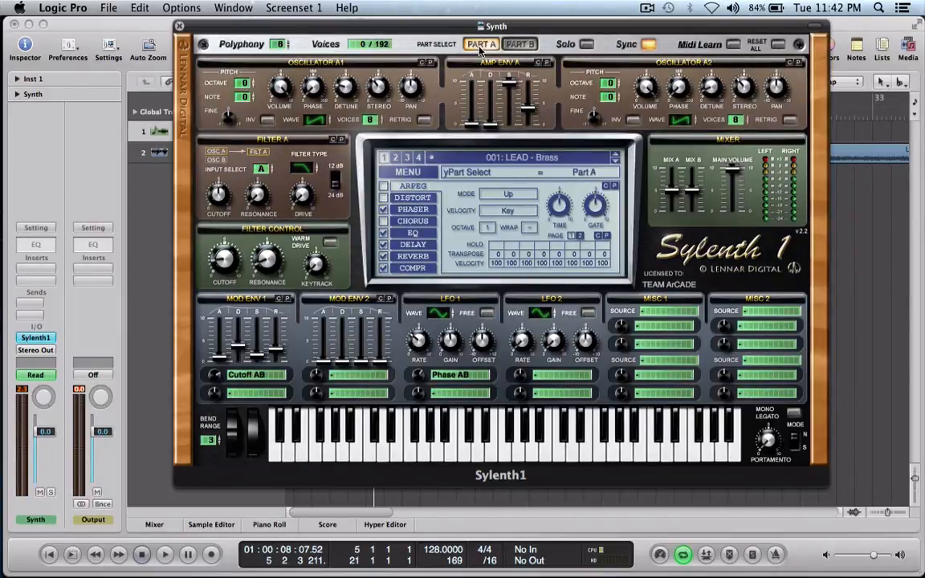
left_click(526, 46)
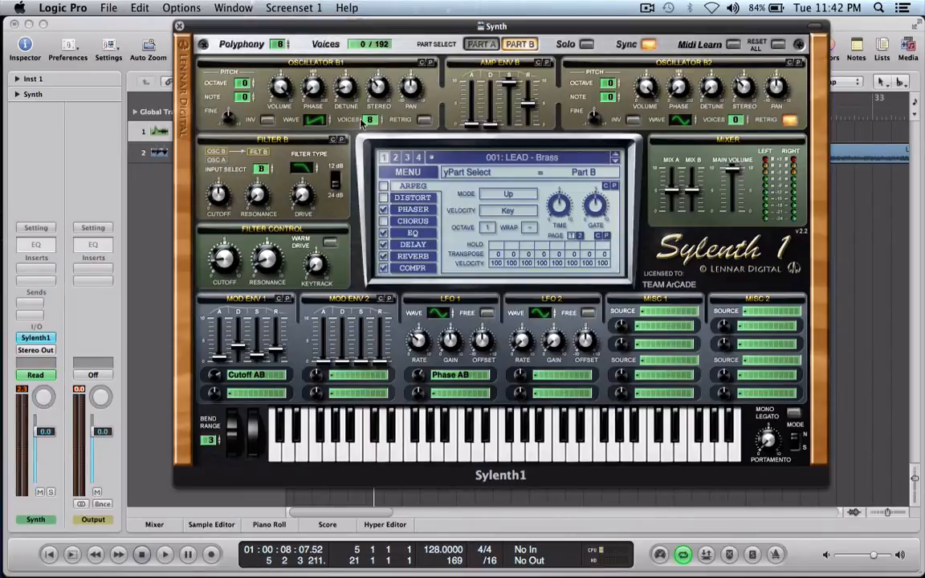
left_click(434, 45)
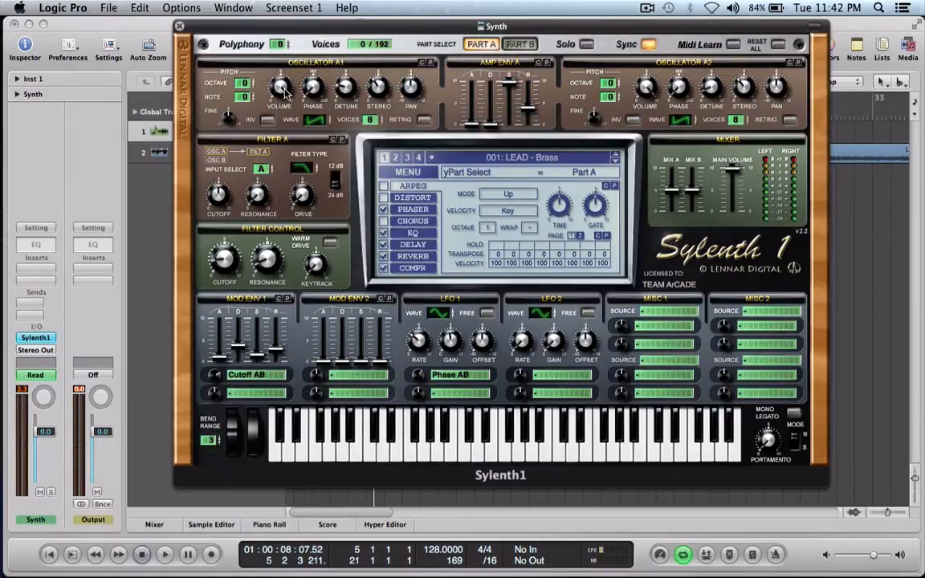
Inspect Part A's oscillator detune, stereo, voices and wave settings, along with the amp envelope release.
left_click(347, 93)
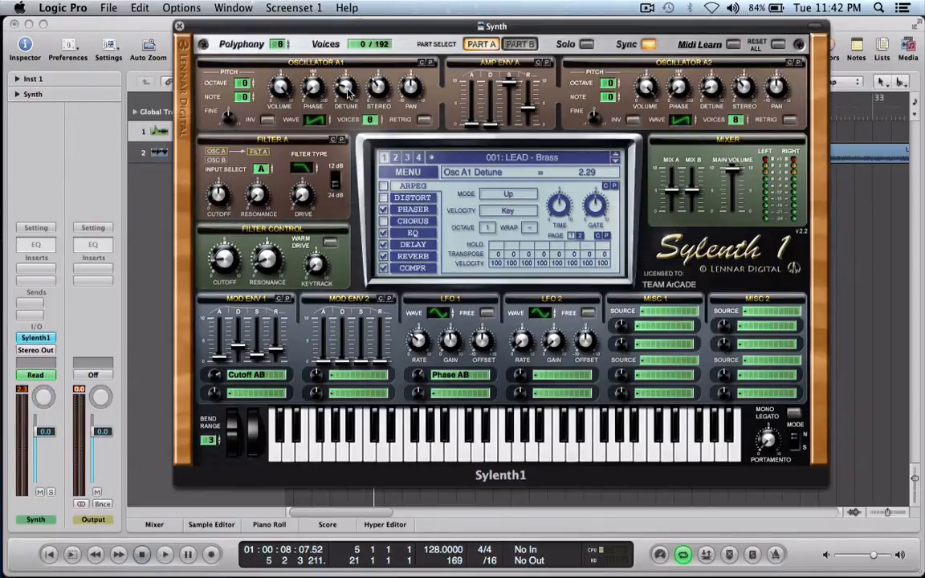
scroll(348, 93, "down", 1)
left_click(378, 88)
left_click(527, 113)
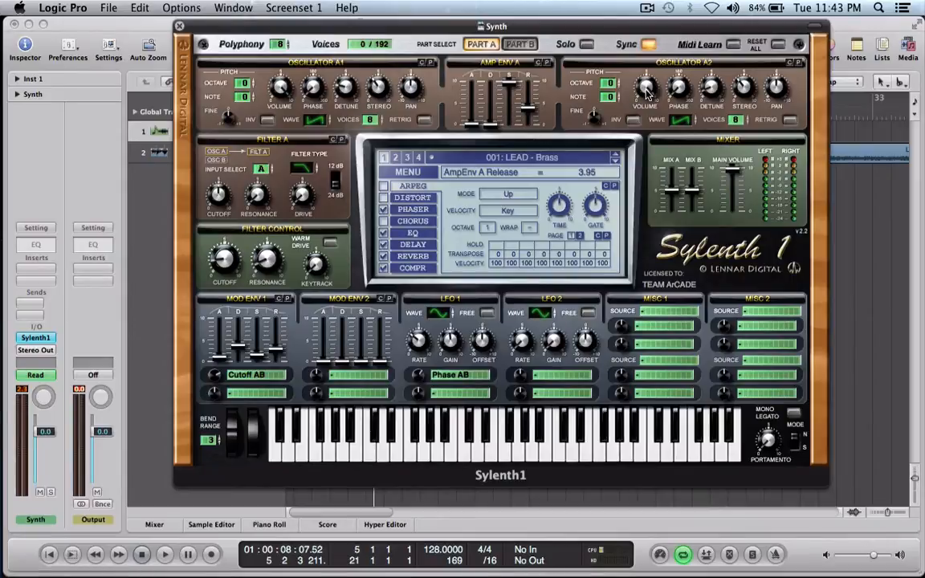
left_click(713, 92)
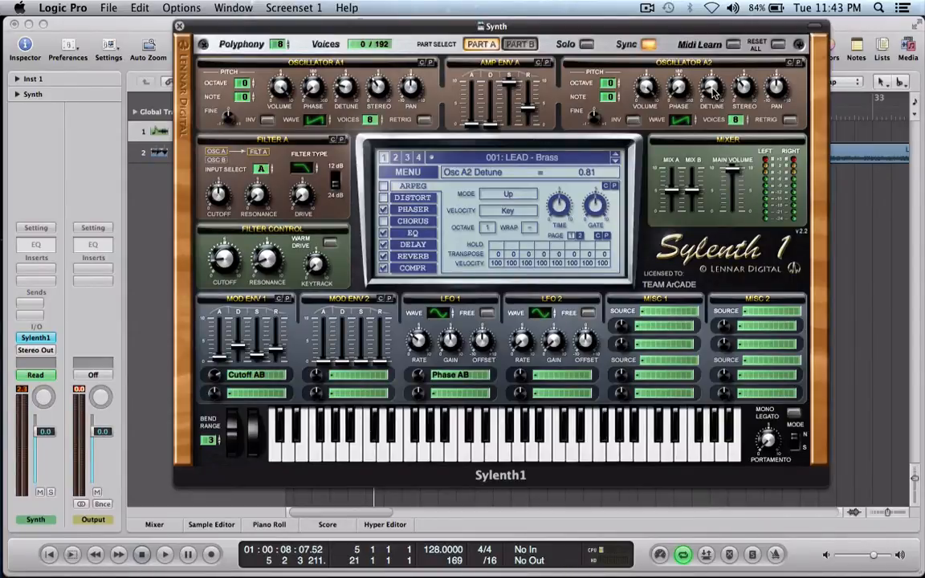
left_click(747, 91)
left_click(371, 122)
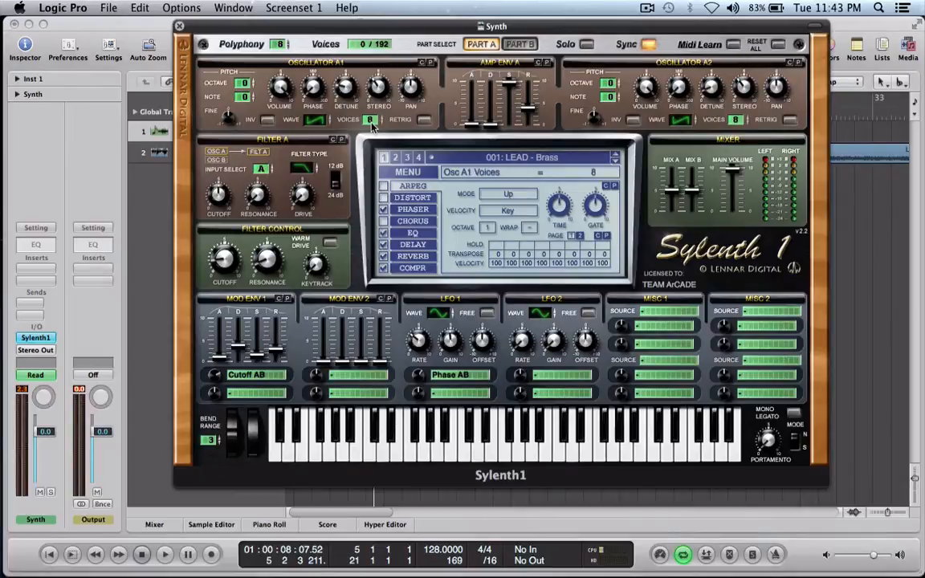
left_click(323, 121)
Check Filter A's type and the Filter Control cutoff and resonance values.
mouse_move(306, 170)
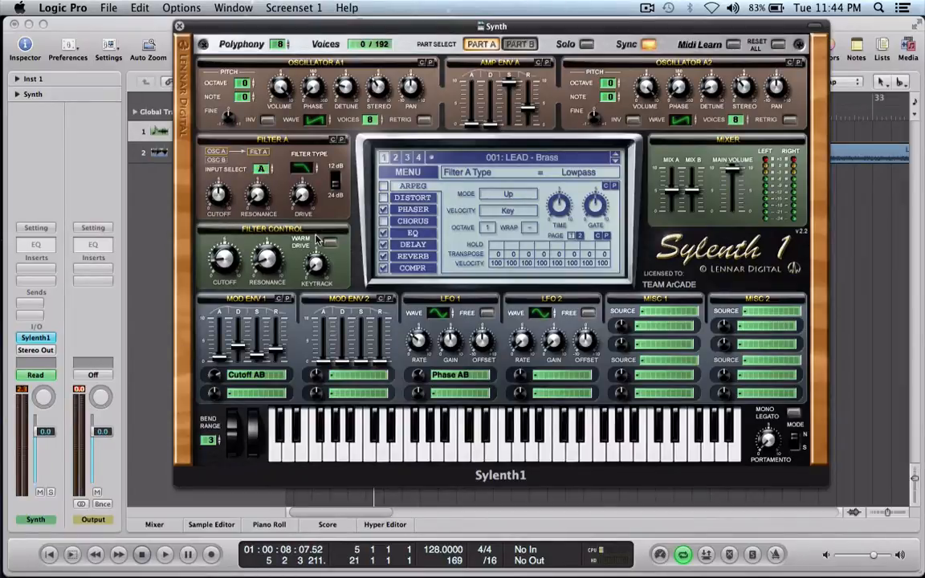
left_click(224, 260)
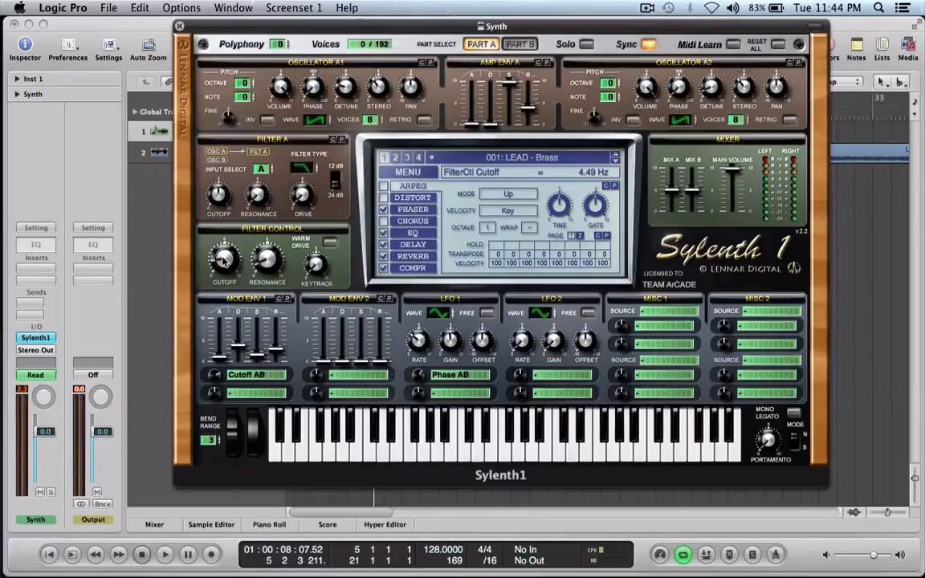
left_click(266, 263)
Examine Mod Env 1's decay, sustain and release, plus its first modulation destination and amount.
left_click(239, 350)
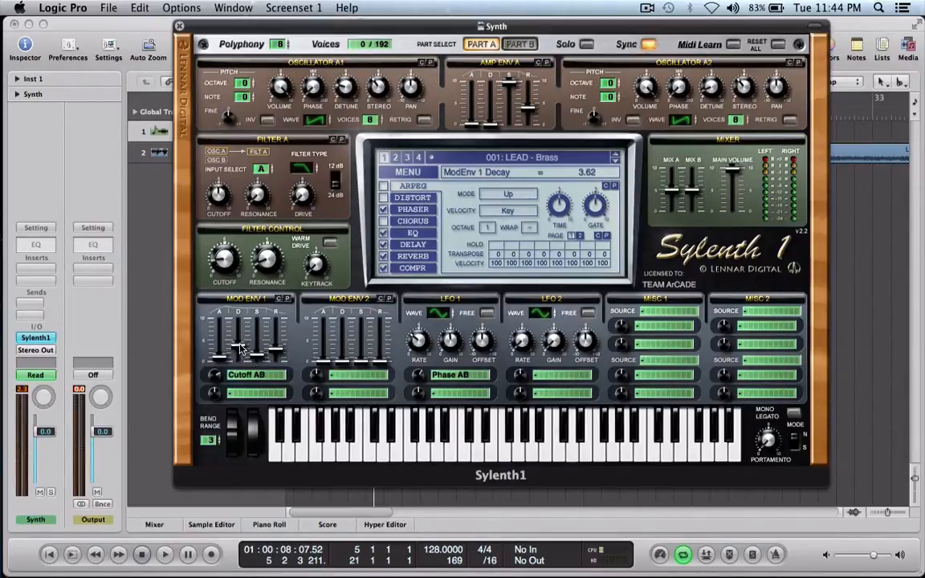
left_click(255, 358)
left_click(278, 355)
left_click(248, 378)
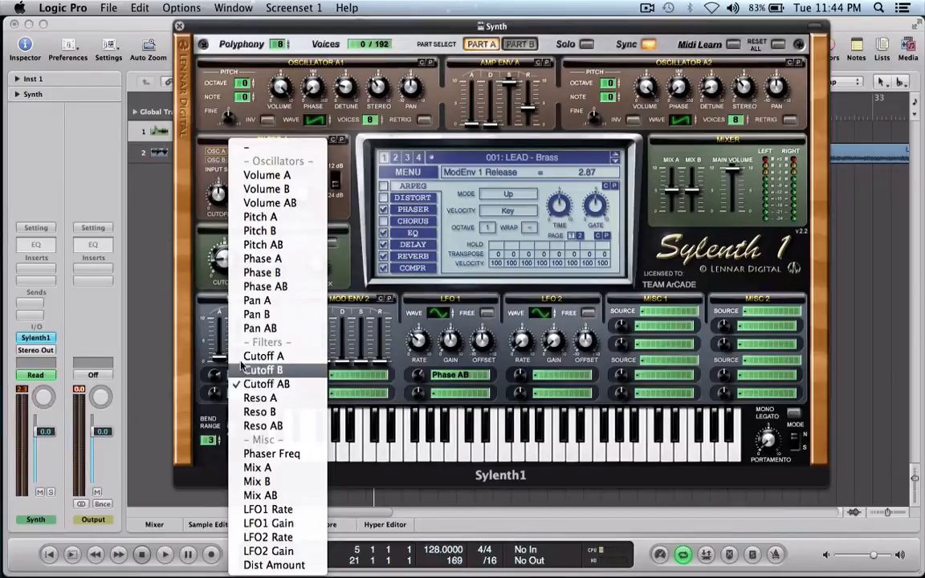
left_click(203, 293)
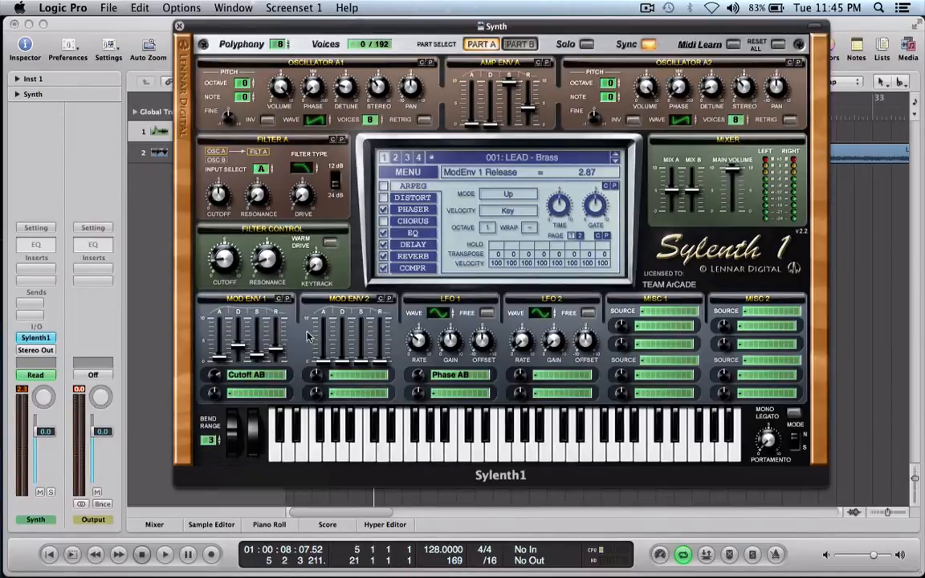
left_click(215, 377)
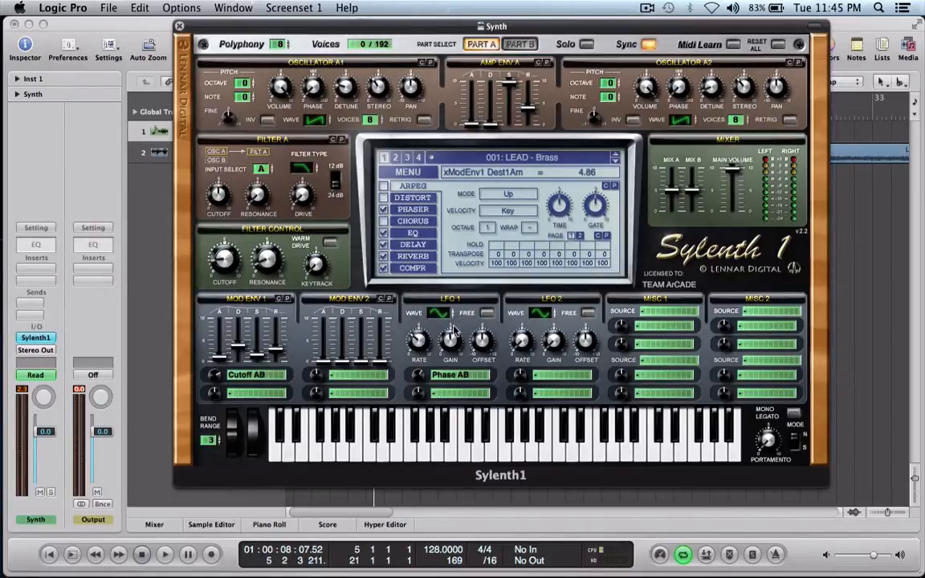
Examine LFO 1's modulation destination and its rate, gain and offset settings.
left_click(440, 383)
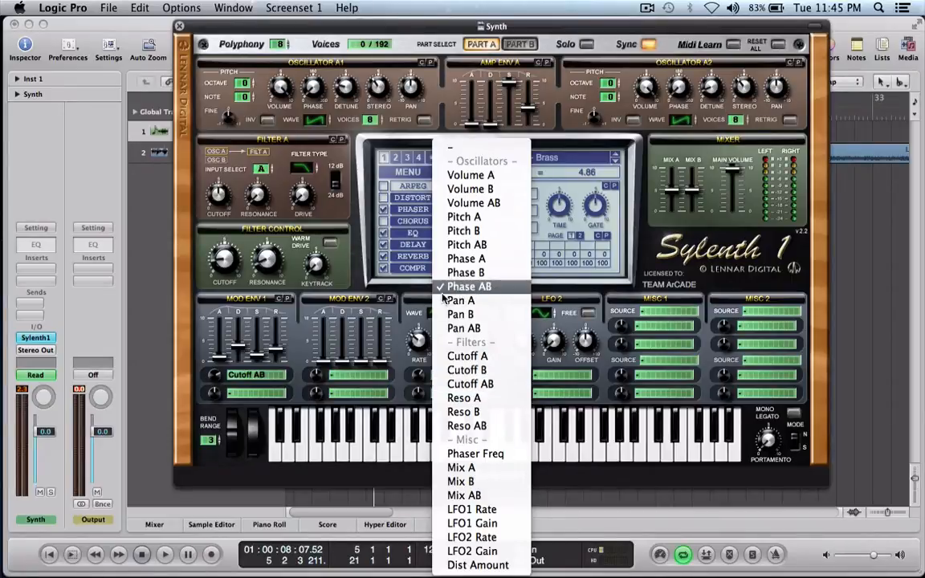
left_click(418, 320)
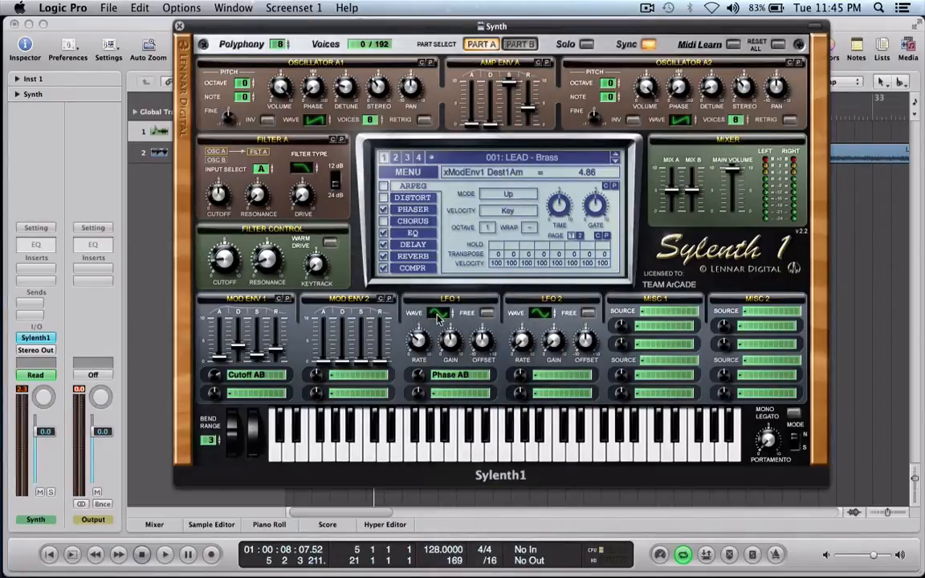
left_click(419, 342)
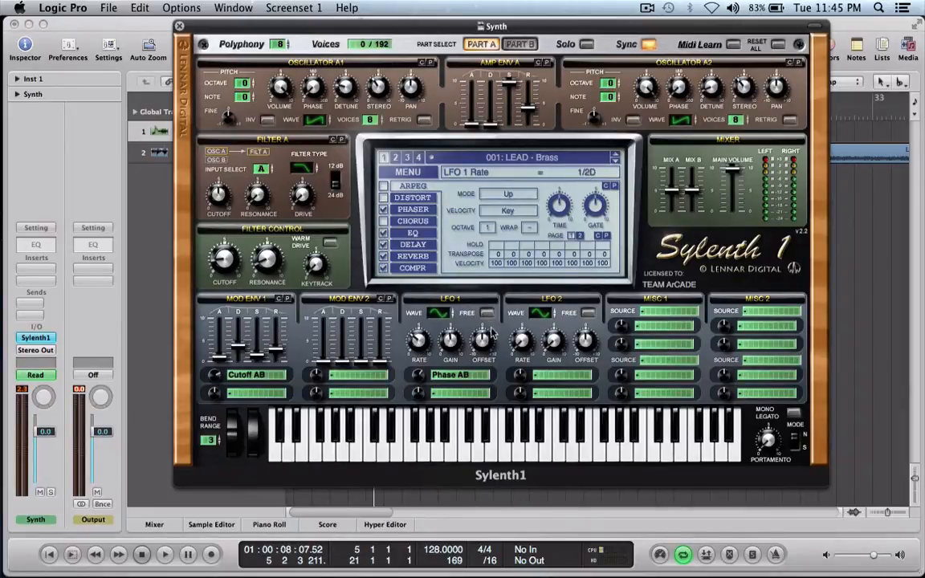
left_click(452, 347)
left_click(482, 344)
Switch repeatedly between Part B and Part A to compare their oscillator, envelope and filter settings, ending on Part A.
left_click(518, 46)
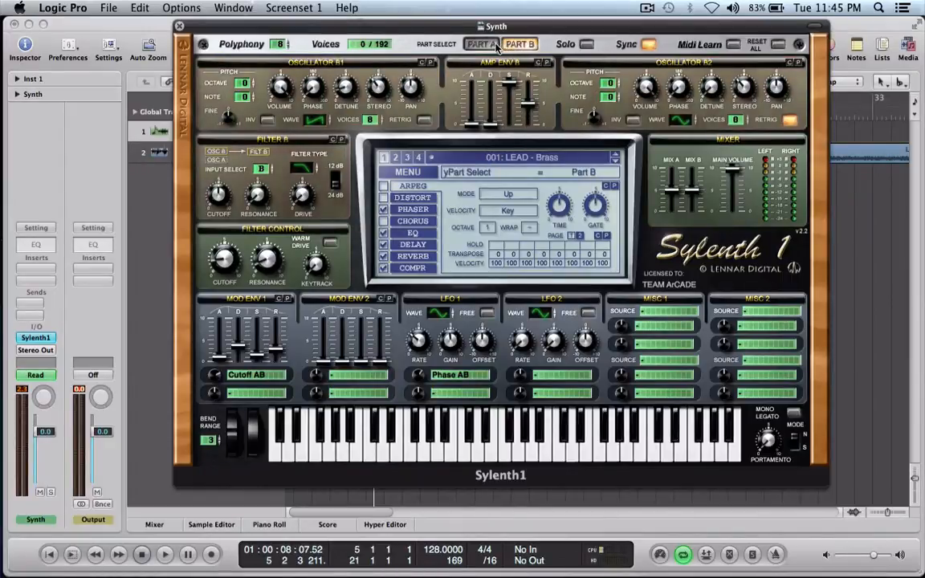
left_click(495, 47)
left_click(528, 46)
left_click(494, 46)
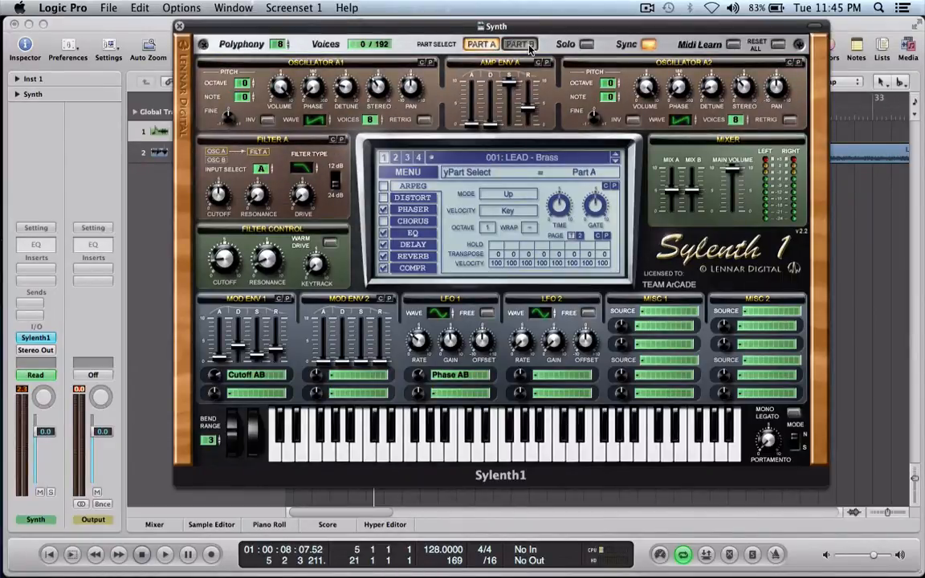
left_click(528, 48)
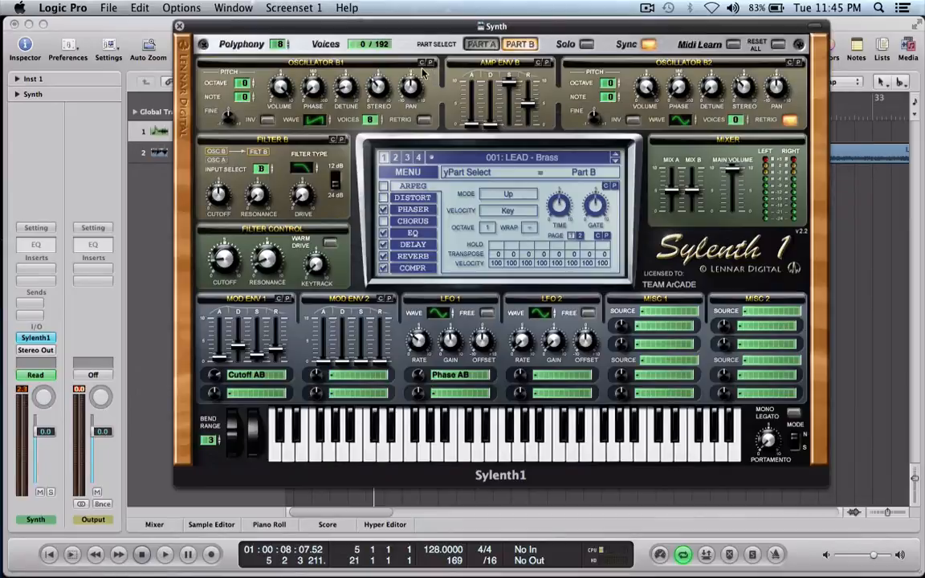
left_click(493, 47)
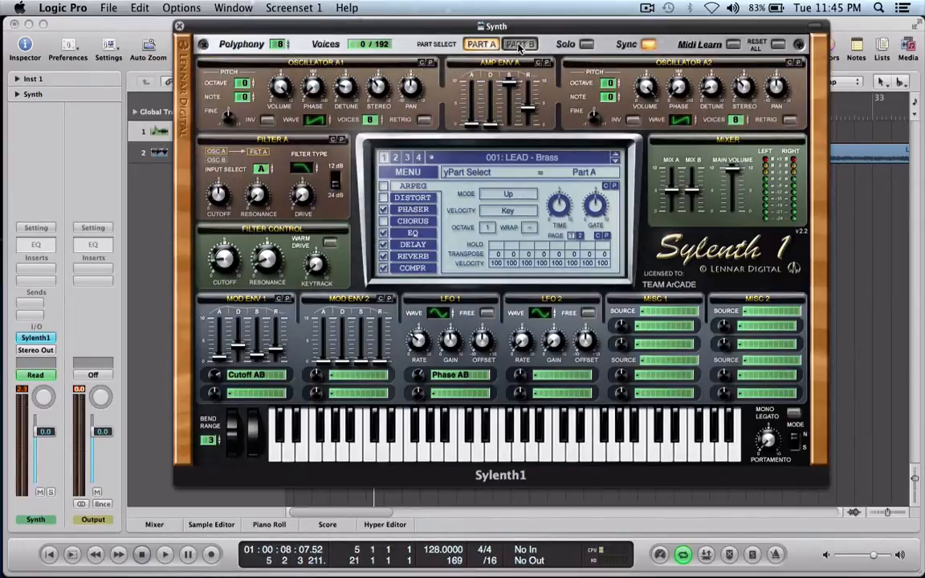
Compare the first oscillators of Part A and Part B by switching between the two parts, ending on Part A.
left_click(518, 48)
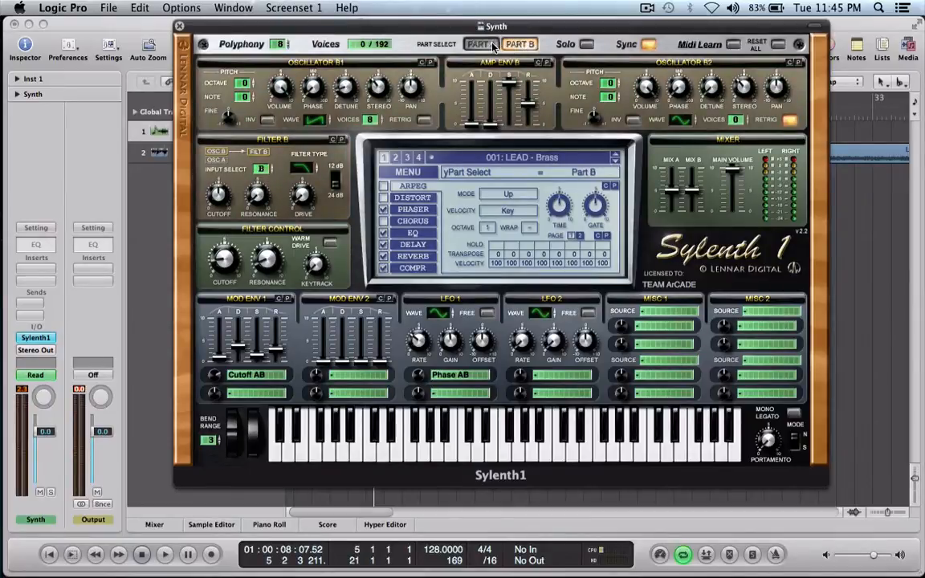
left_click(469, 44)
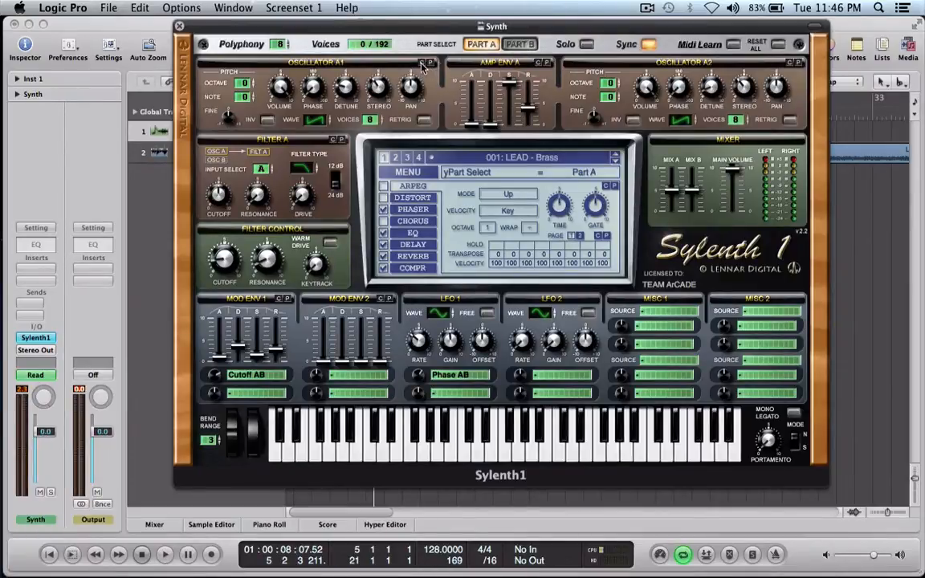
left_click(519, 44)
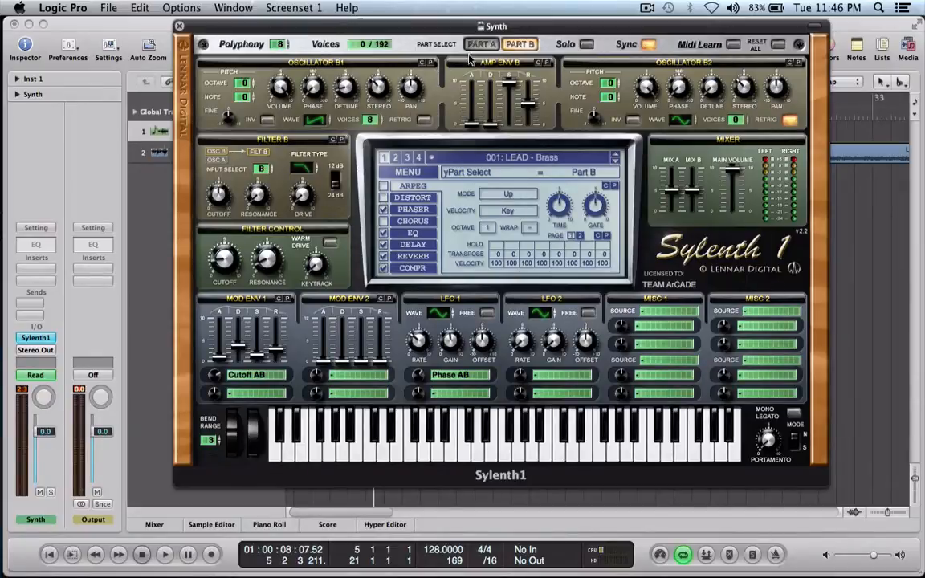
left_click(438, 43)
left_click(480, 50)
left_click(484, 46)
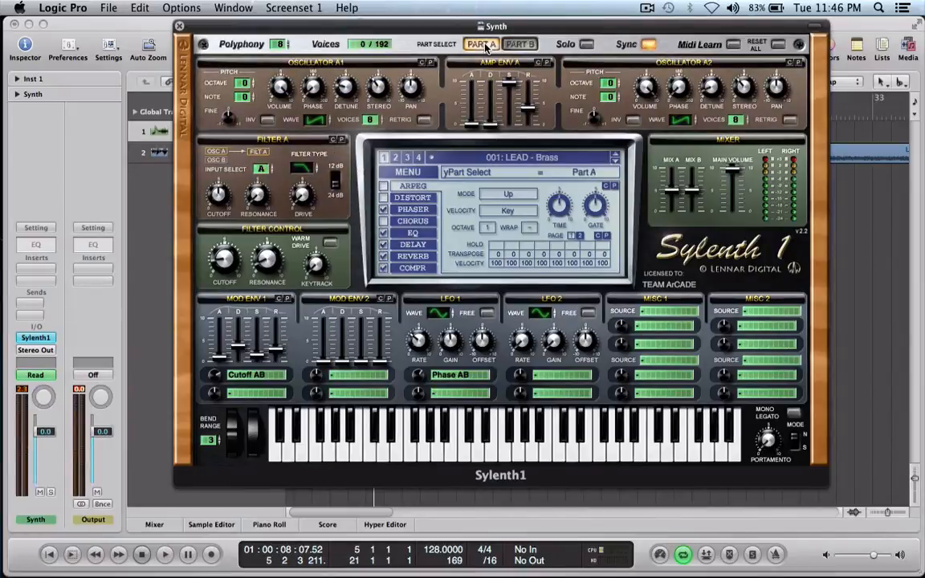
Compare the first oscillator's detune and stereo settings between Part B and Part A, ending on Part A.
left_click(518, 46)
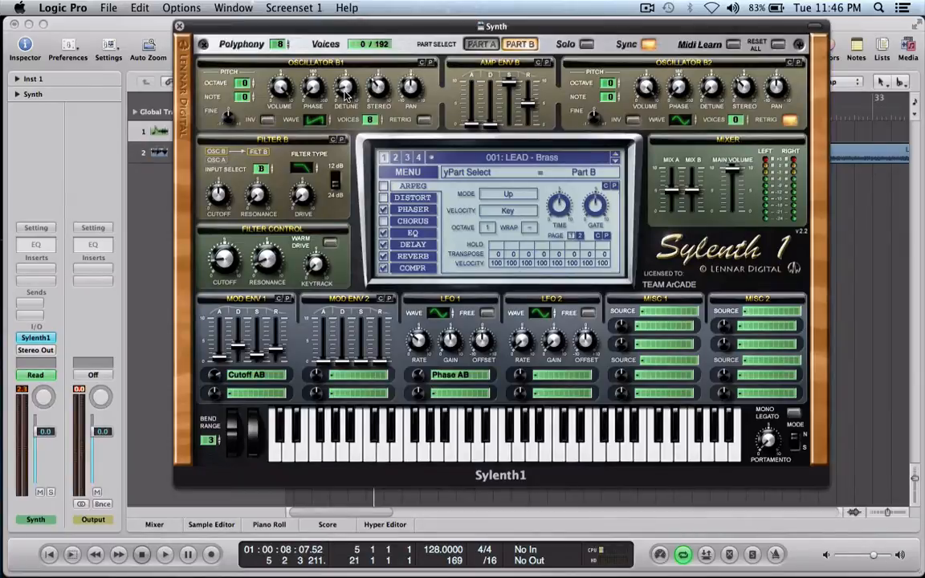
left_click(477, 45)
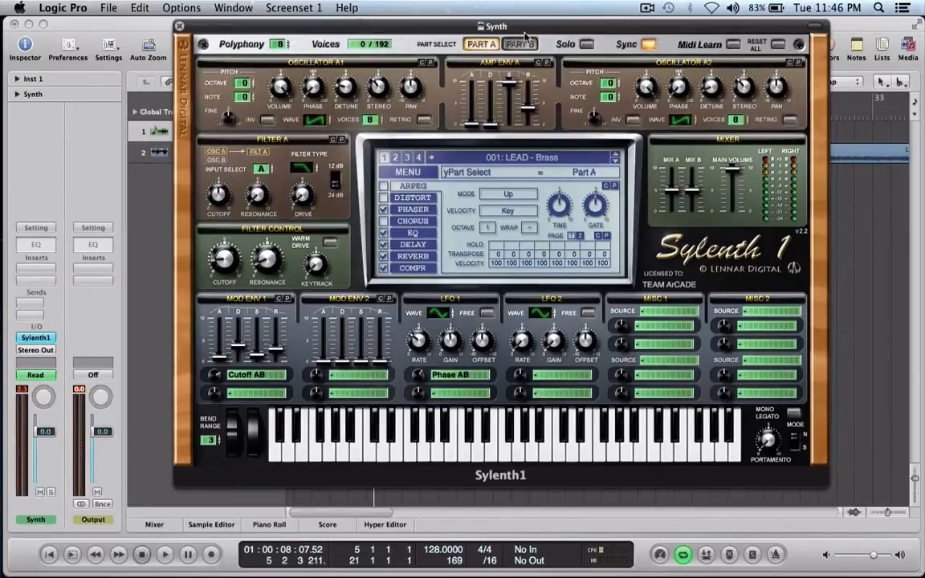
left_click(521, 43)
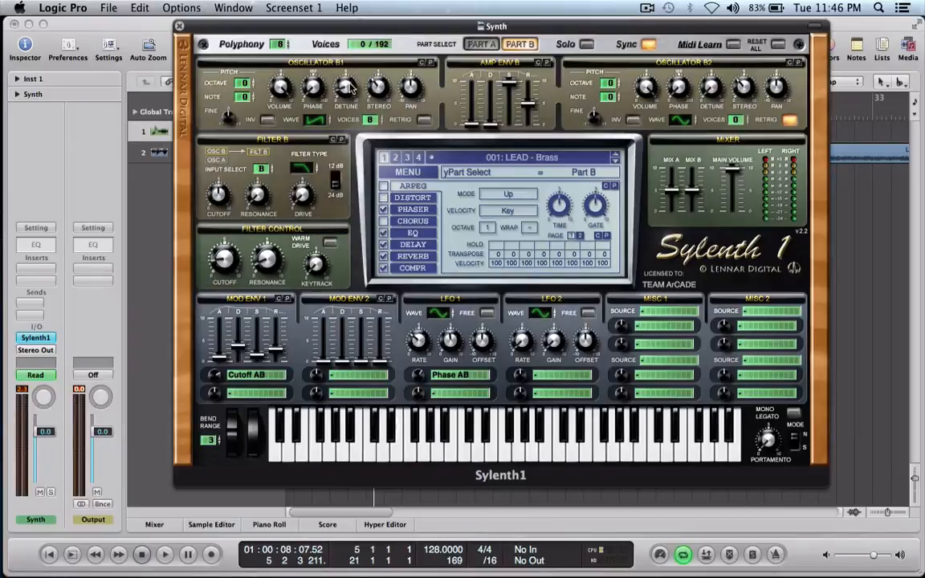
left_click(477, 44)
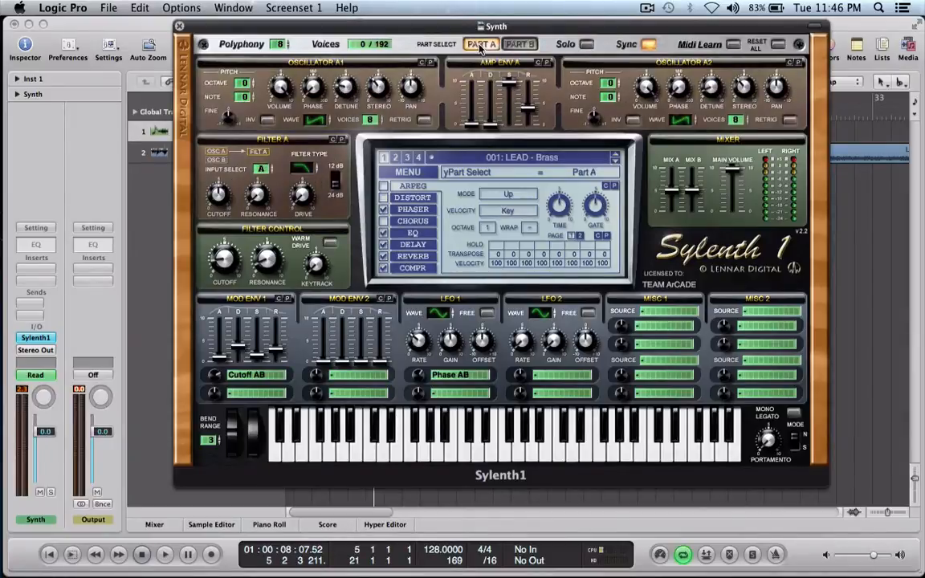
left_click(506, 45)
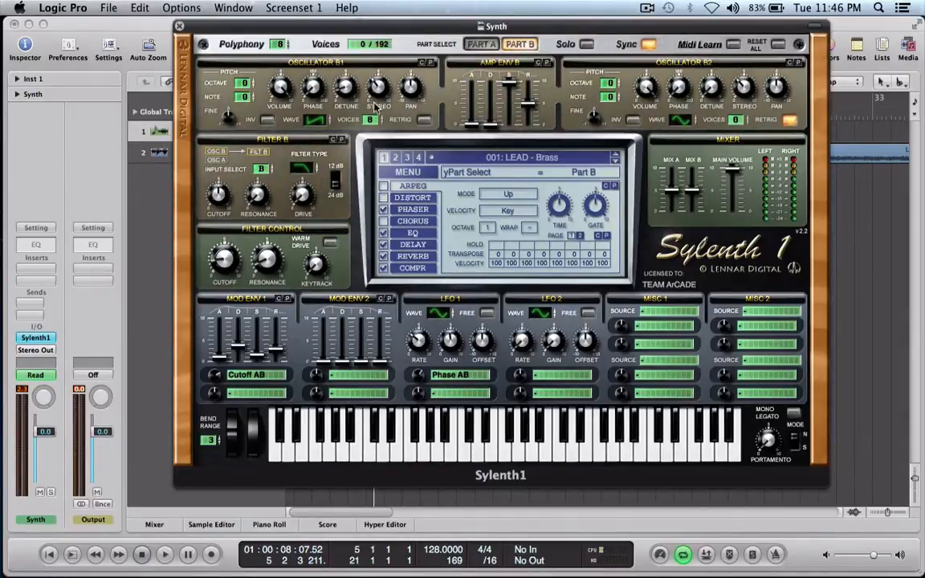
left_click(487, 45)
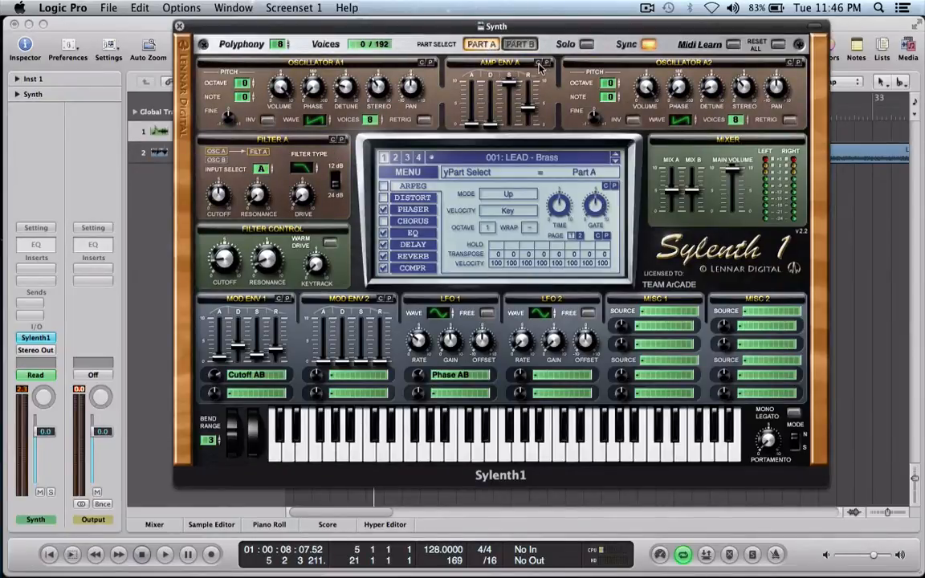
Compare the amp envelope release between Part B and Part A, ending on Part A.
left_click(522, 45)
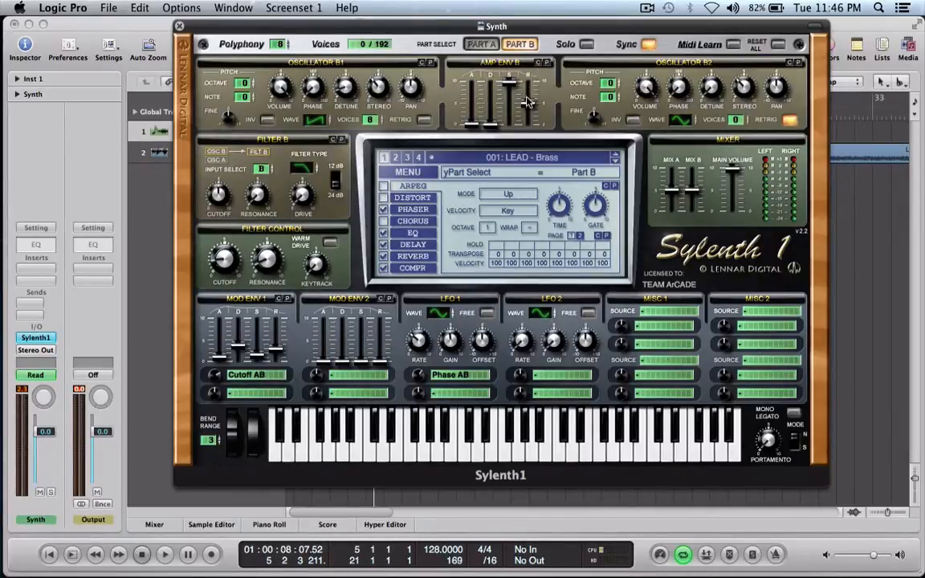
left_click(492, 46)
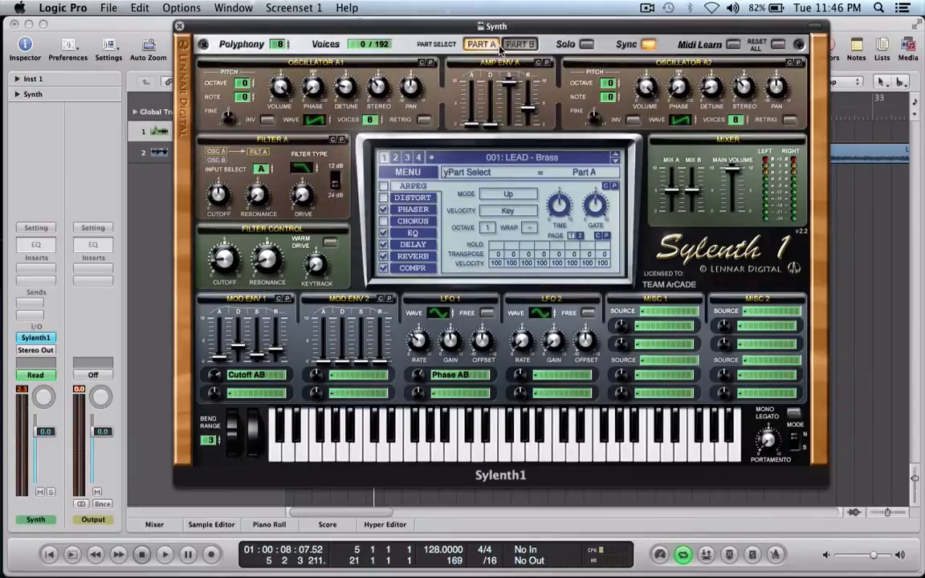
left_click(506, 45)
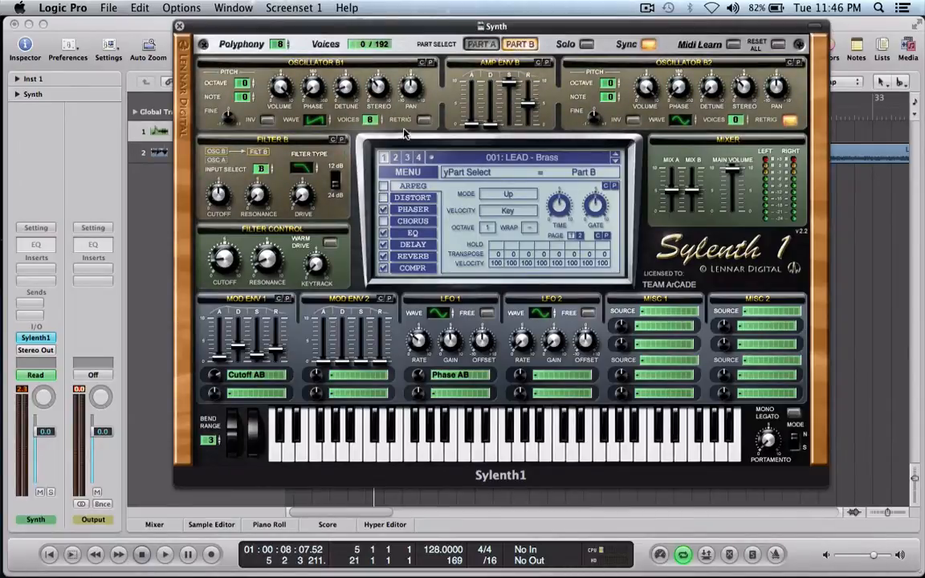
left_click(481, 44)
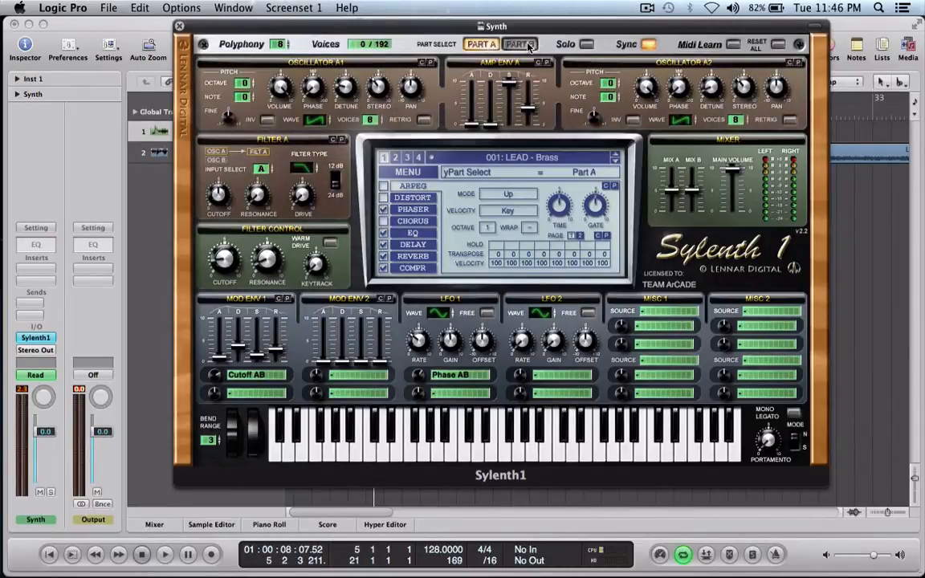
left_click(529, 46)
left_click(481, 45)
Audition the lead with a short melody on the Musical Typing keyboard at octave 2, and close that keyboard.
key("Caps_Lock")
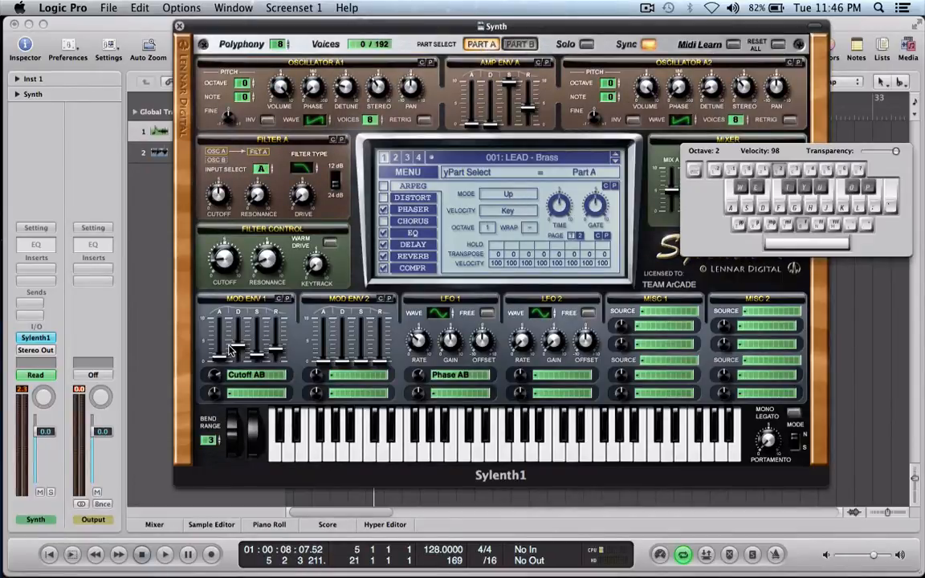
key("s")
key("k")
key("d")
key("l")
key("k")
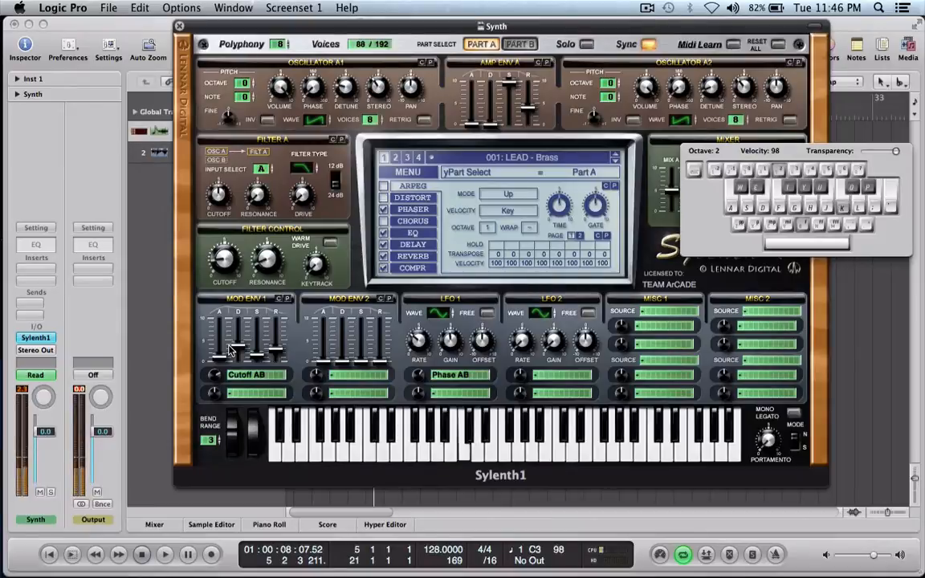
key("d")
key("k")
key("l")
key("s")
key("k")
key("p")
key("a")
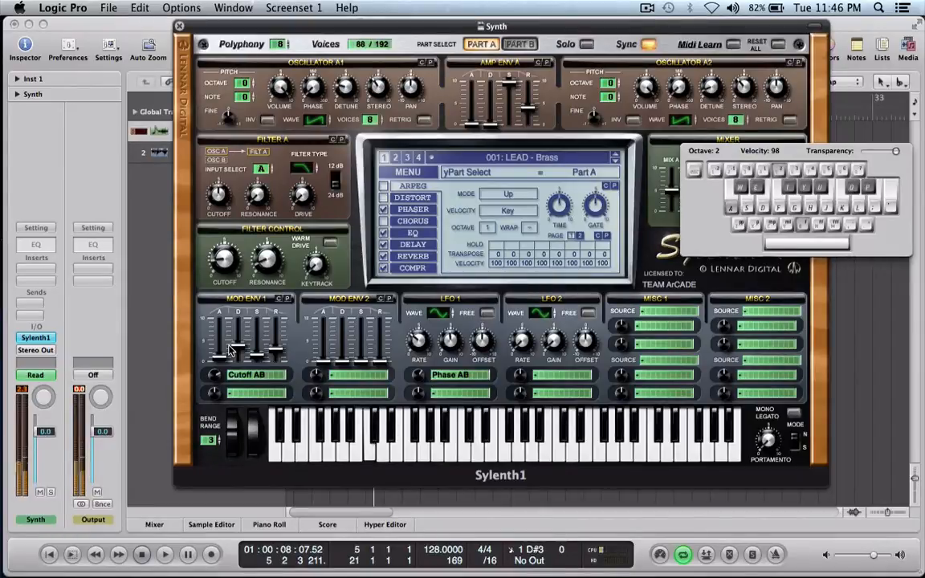
key("k")
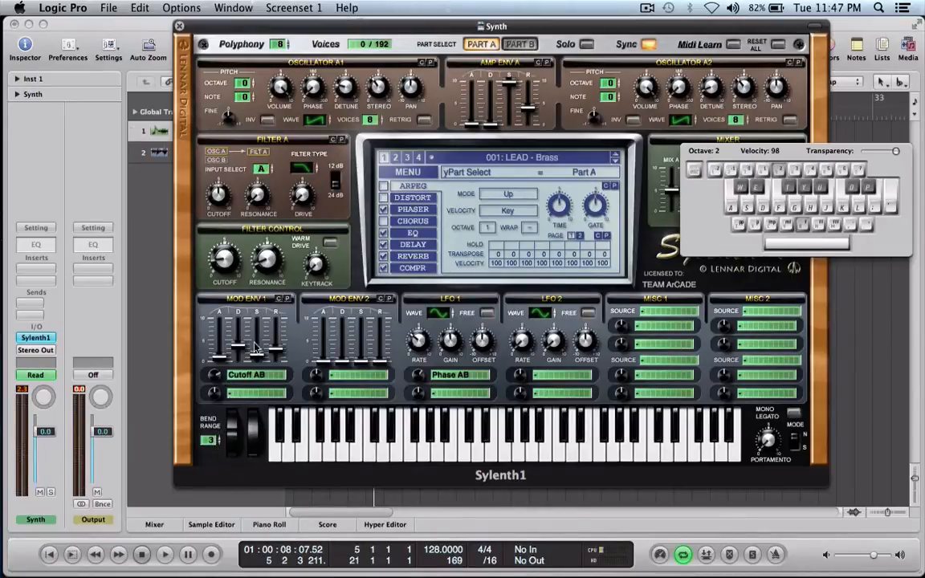
key("Caps_Lock")
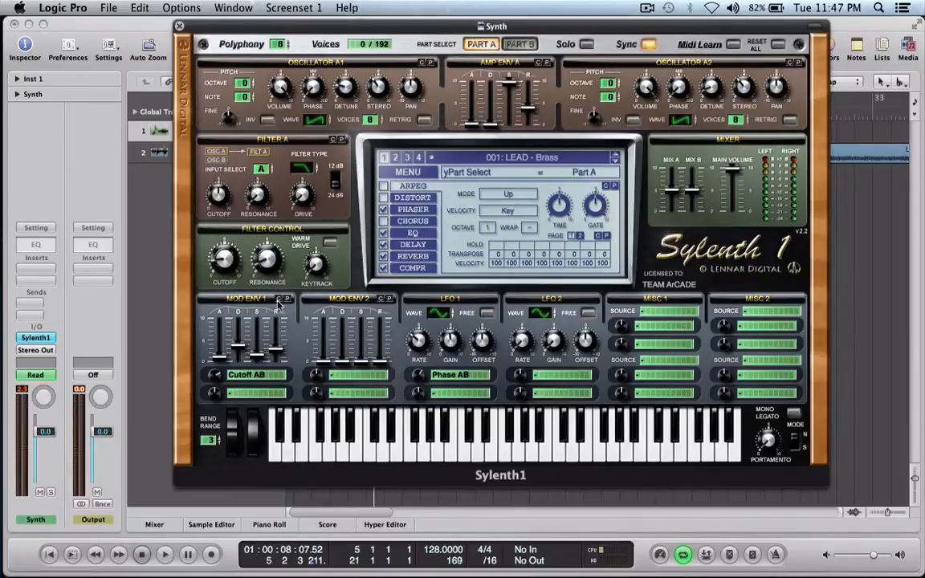
Close the synth window and open the Inst 1 region in the Piano Roll to review its notes across bars 5 to 21.
left_click(180, 26)
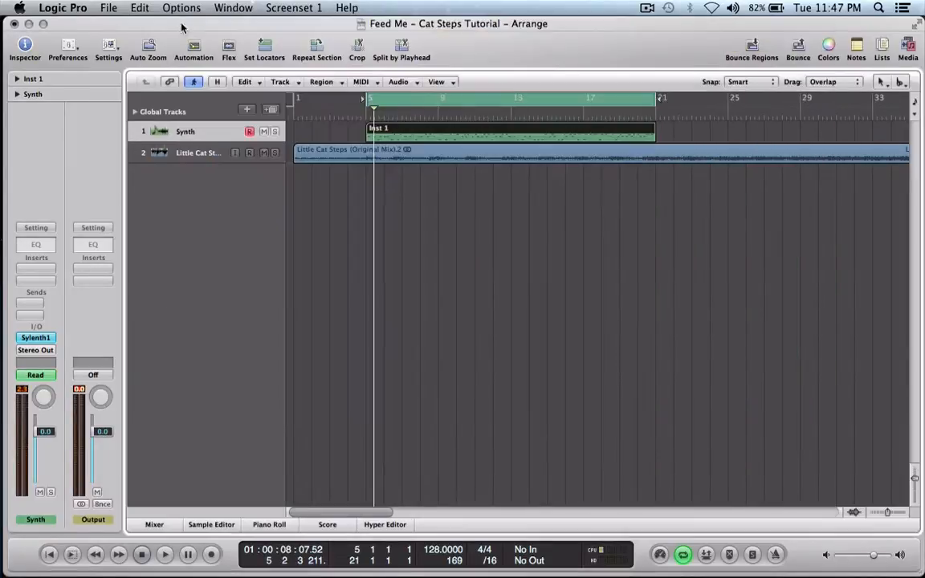
double_click(417, 141)
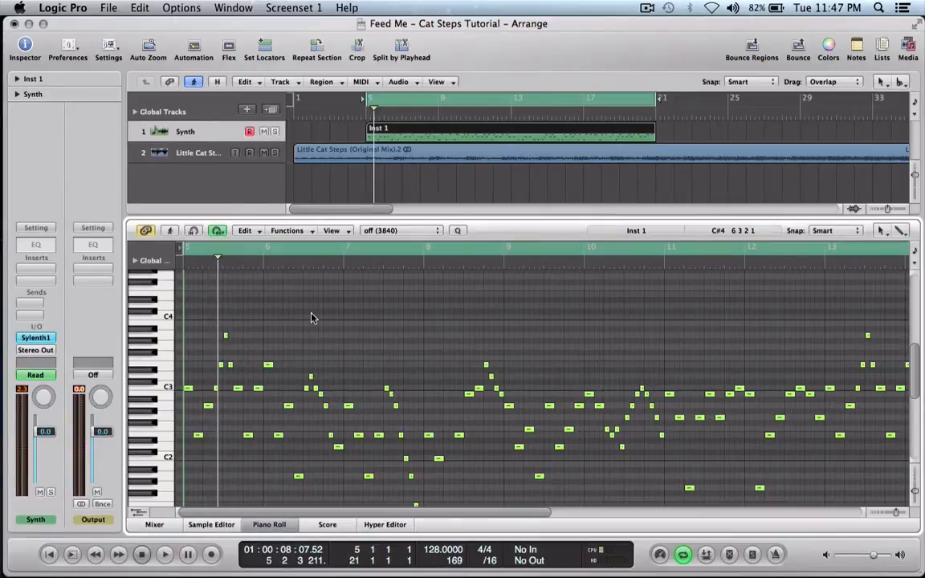
scroll(313, 318, "down", 4)
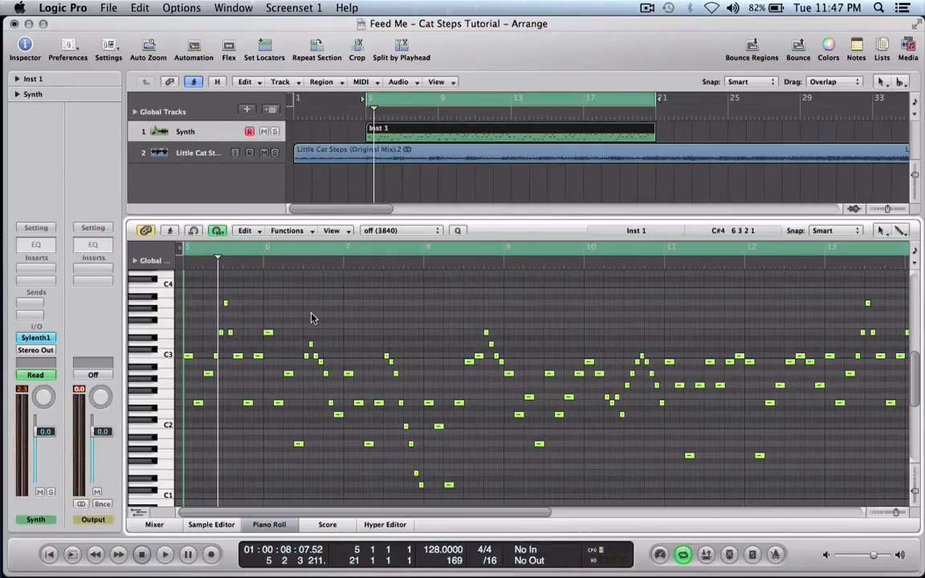
scroll(313, 318, "right", 15)
scroll(312, 318, "up", 10)
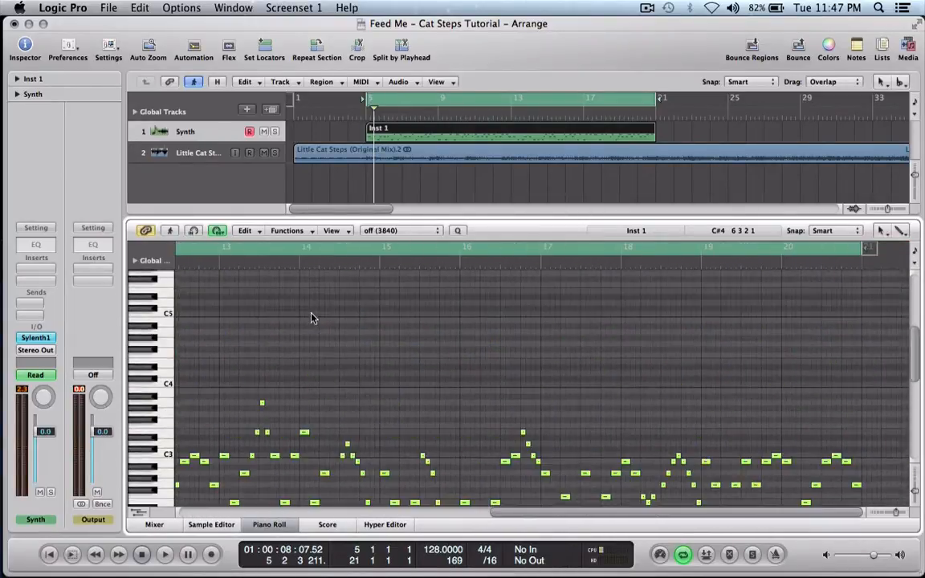
scroll(312, 318, "left", 15)
scroll(312, 318, "down", 6)
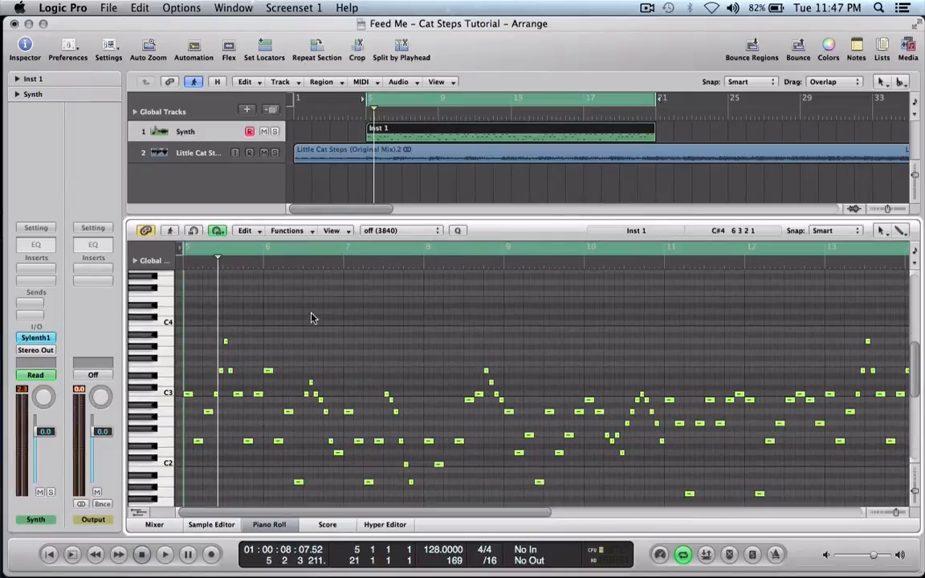
Play back the arrangement while following the Inst 1 notes towards bar 21, and turn off cycle mode.
key("space")
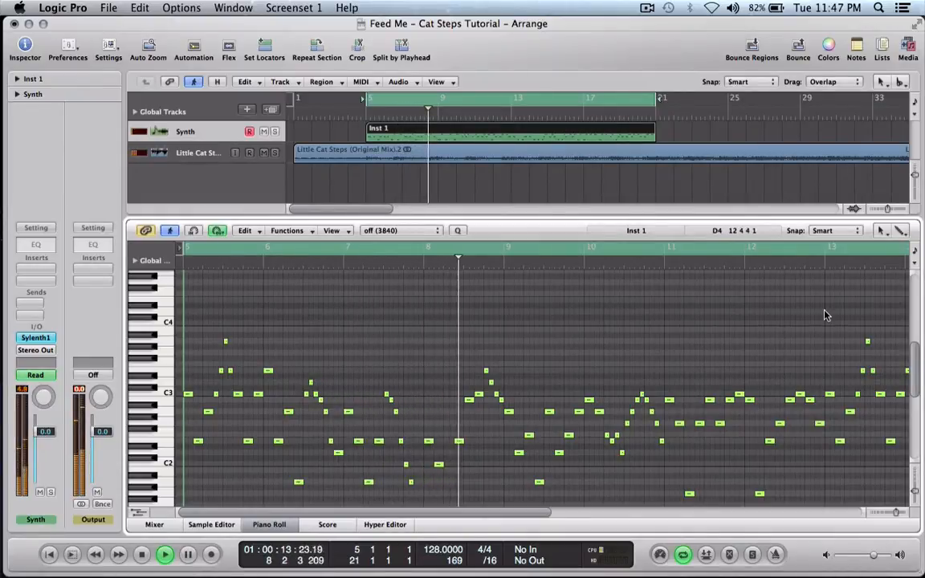
left_click_drag(921, 369, 920, 379)
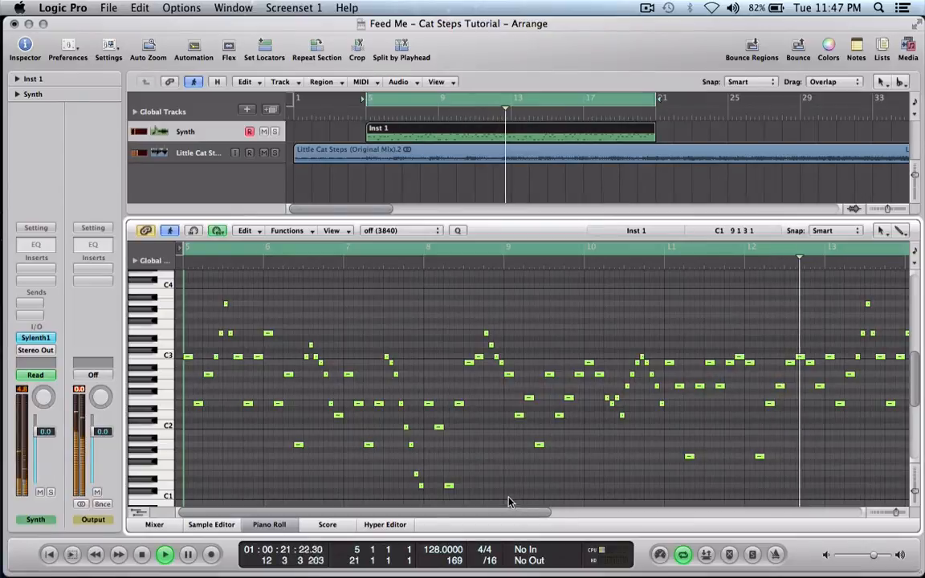
left_click_drag(518, 517, 878, 526)
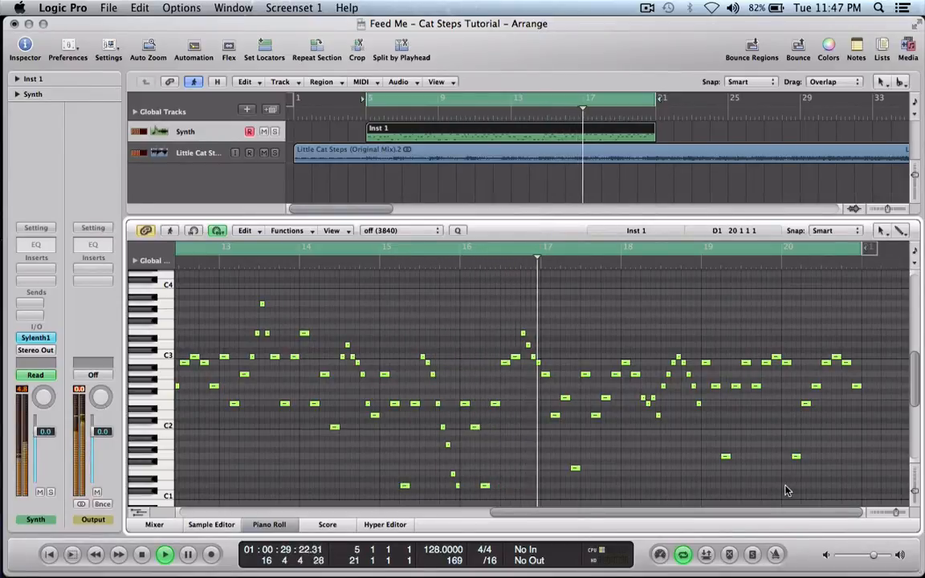
left_click(628, 99)
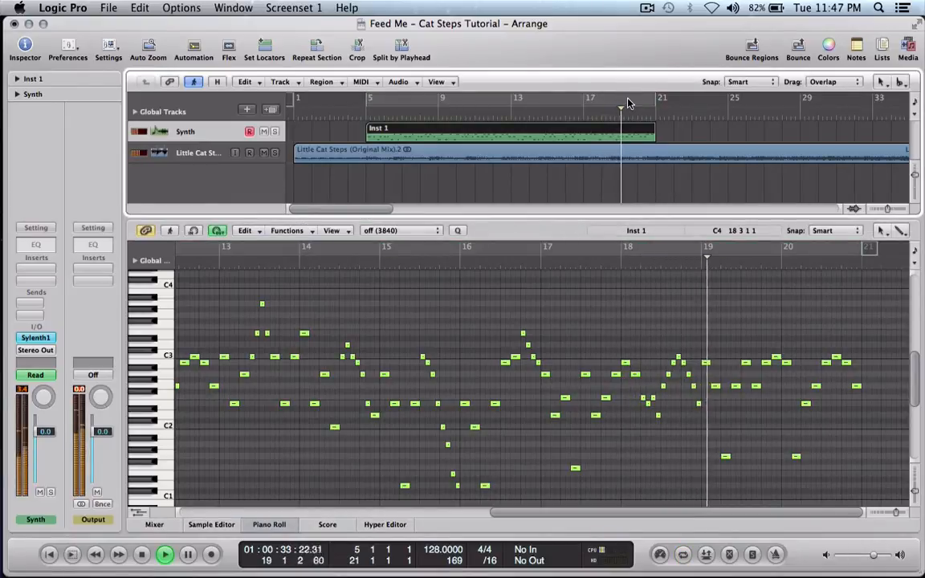